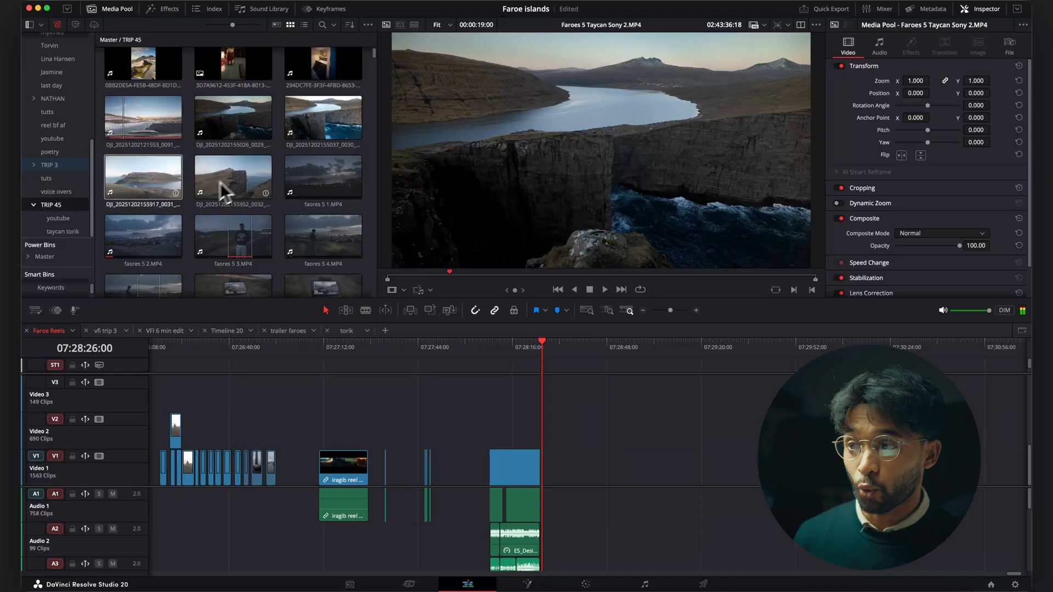
scroll(214, 140, down, 2)
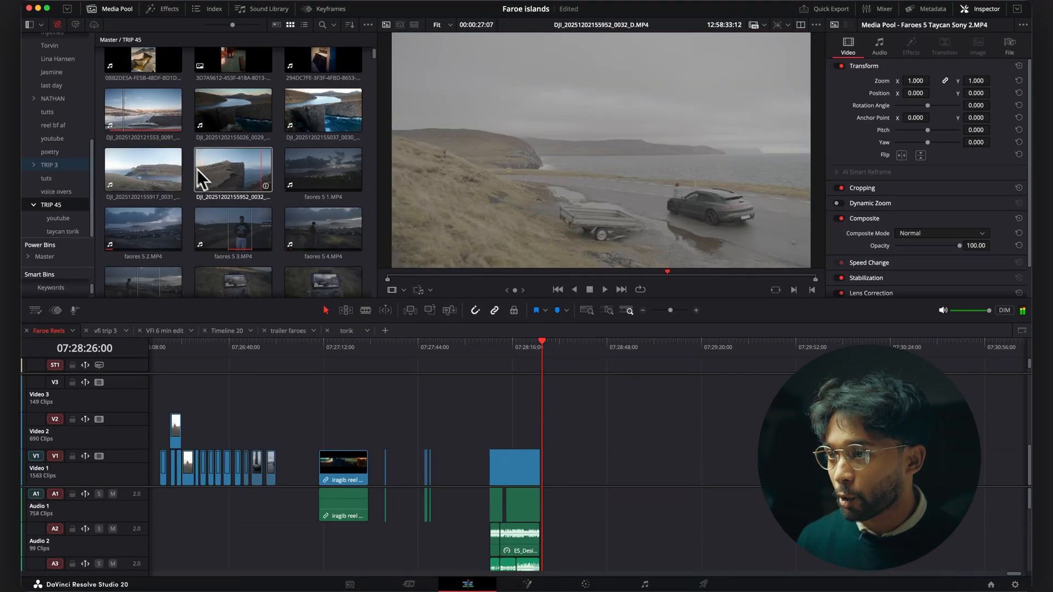
Select the whole batch of Faroe clips from faores 5 3.MP4 to the last and drop them onto the timeline.
click(217, 180)
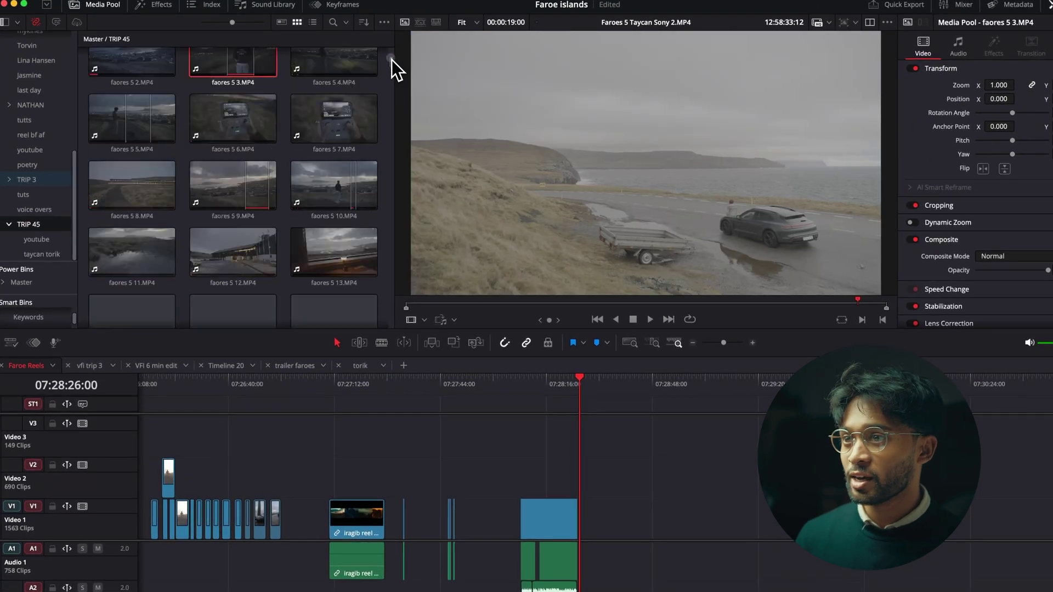
drag(391, 60, 390, 245)
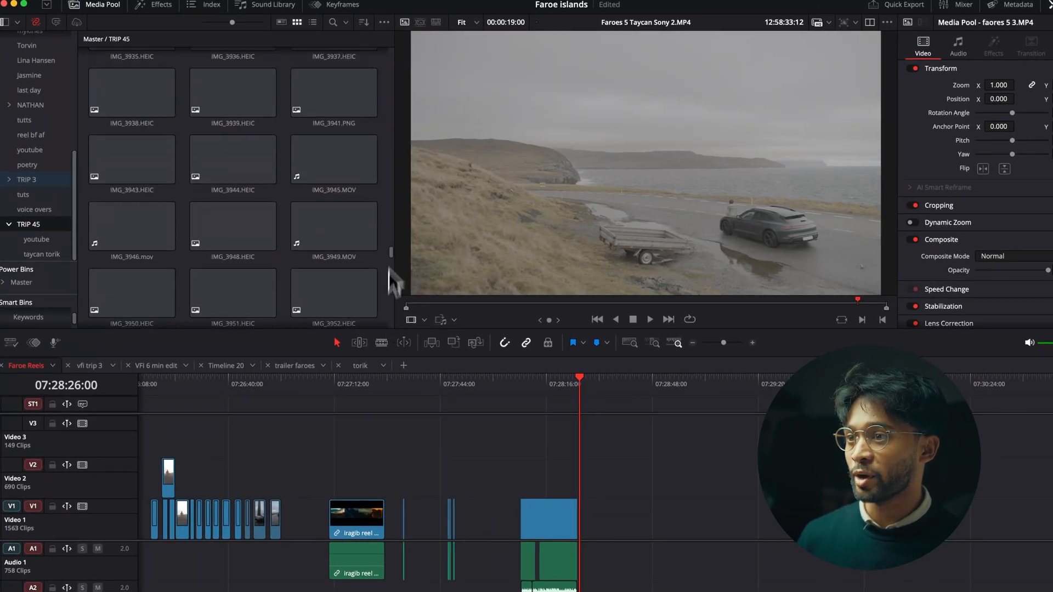
shift+click(139, 213)
mouse_move(149, 290)
mouse_down()
mouse_move(674, 486)
mouse_move(581, 460)
mouse_move(590, 456)
mouse_up()
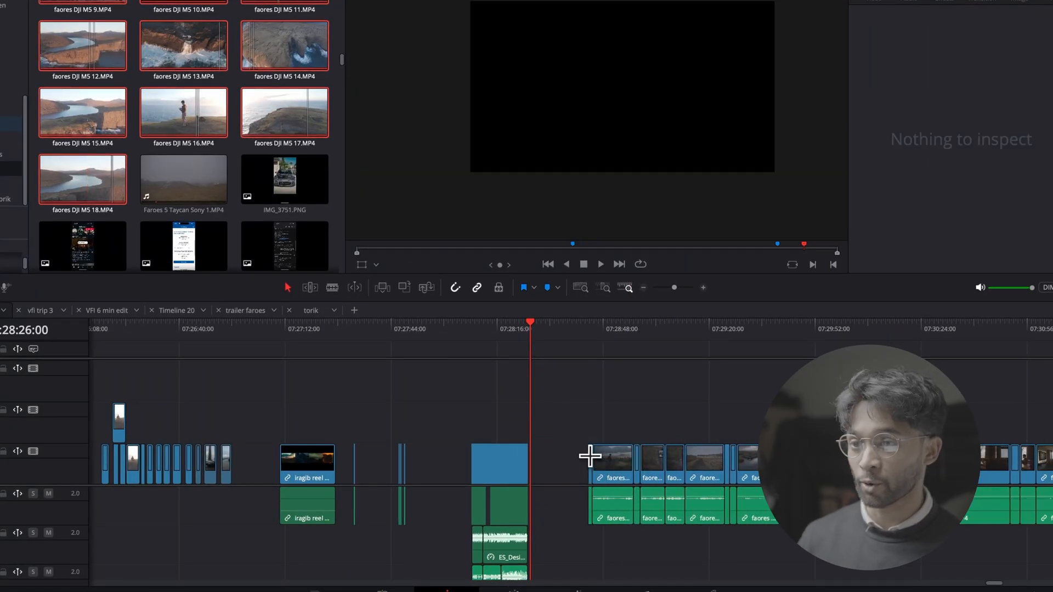
scroll(658, 300, down, 3)
scroll(675, 297, up, 4)
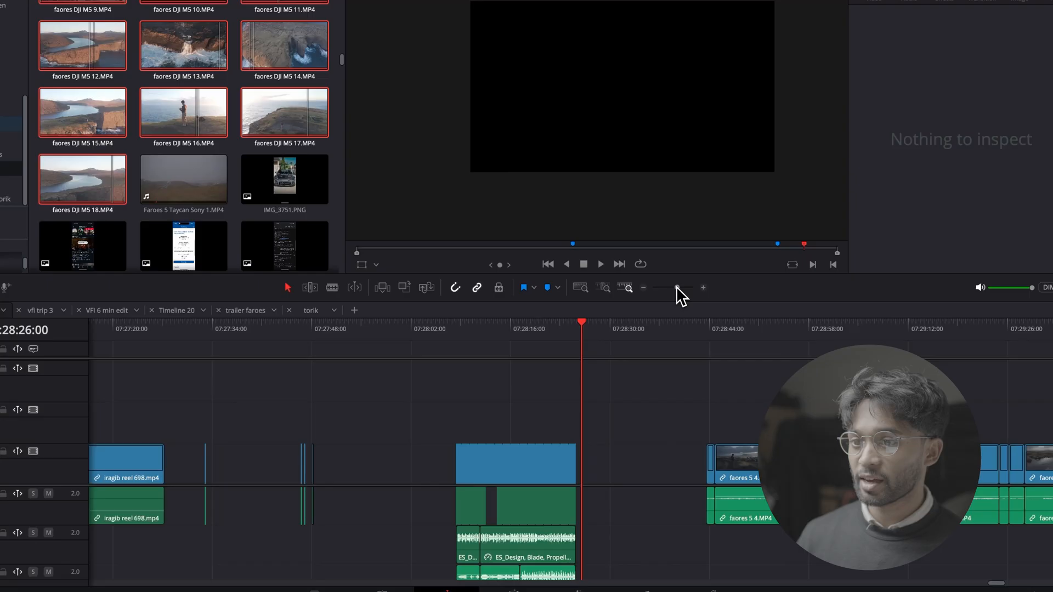
scroll(542, 387, right, 5)
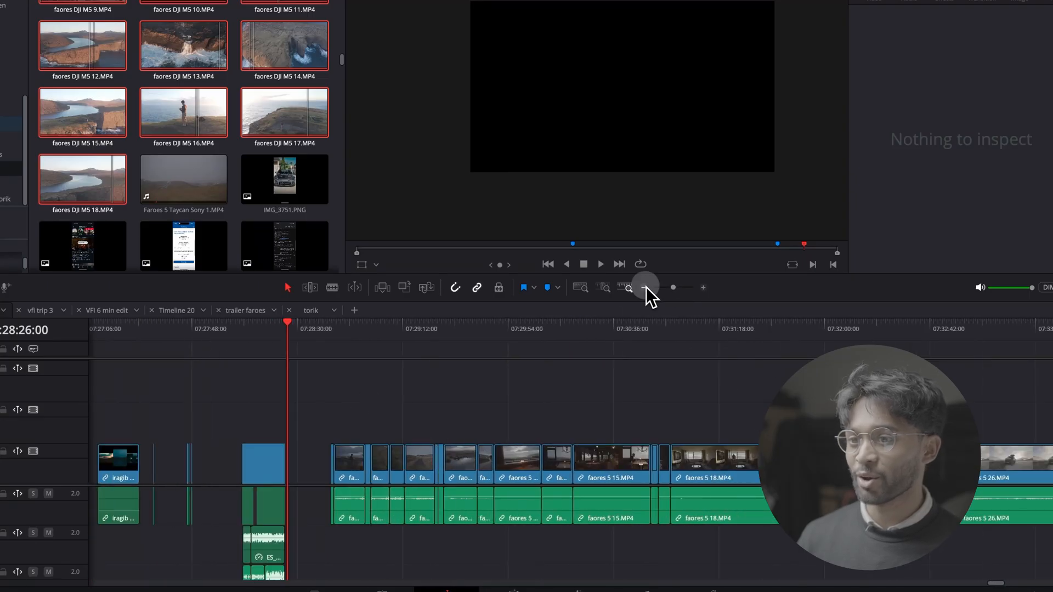
scroll(650, 288, down, 4)
scroll(634, 296, up, 3)
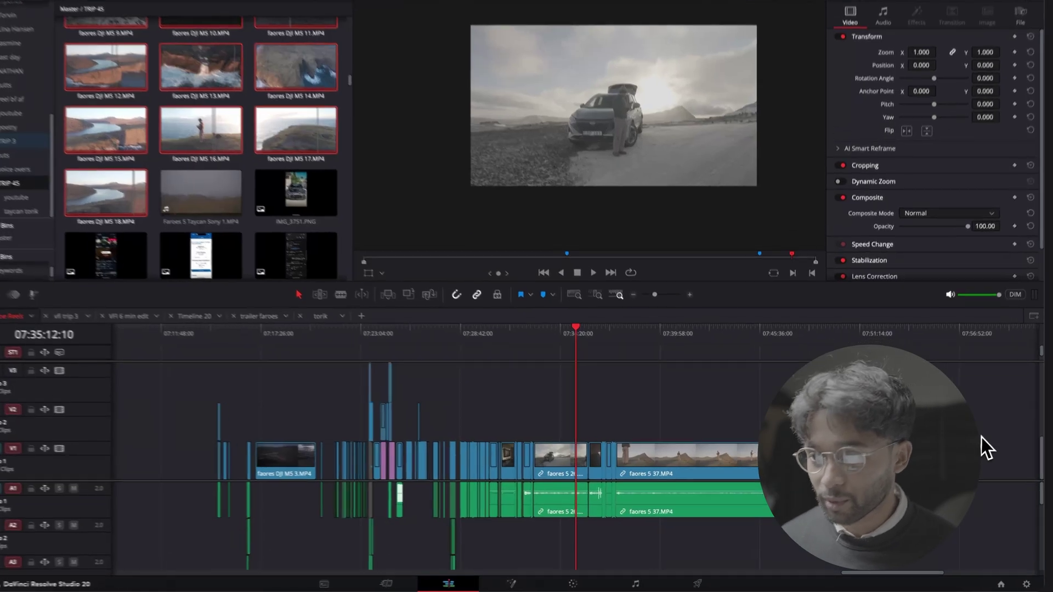
Marquee-select all the newly added clips and park the playhead at their start.
mouse_move(987, 432)
mouse_down()
mouse_move(451, 527)
mouse_move(460, 541)
mouse_move(456, 529)
mouse_up()
click(454, 328)
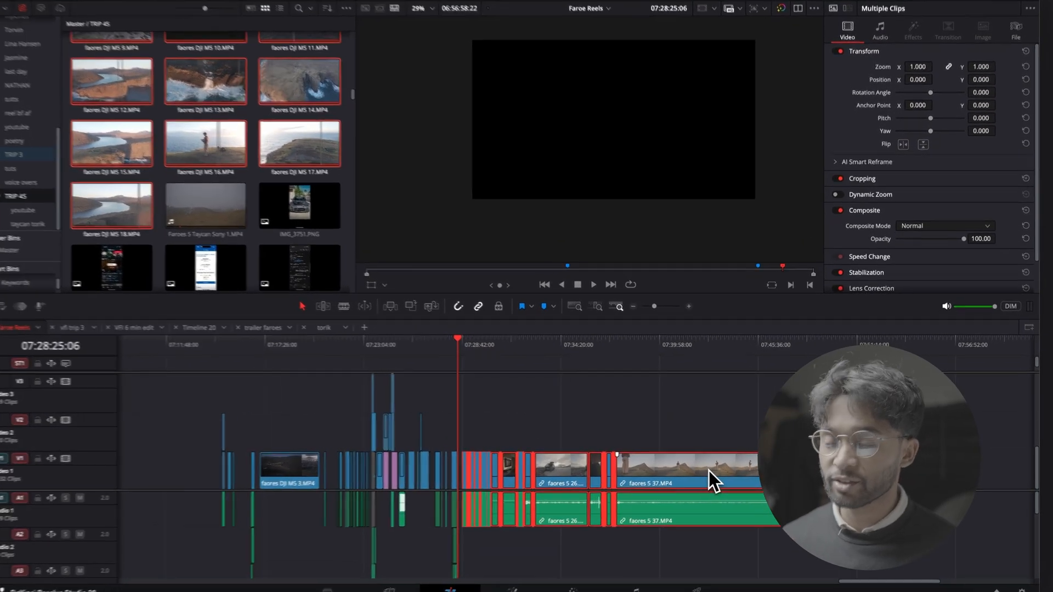
Change Clip Duration for the selected clips to a few frames each, in Frames format, then deselect.
right_click(708, 470)
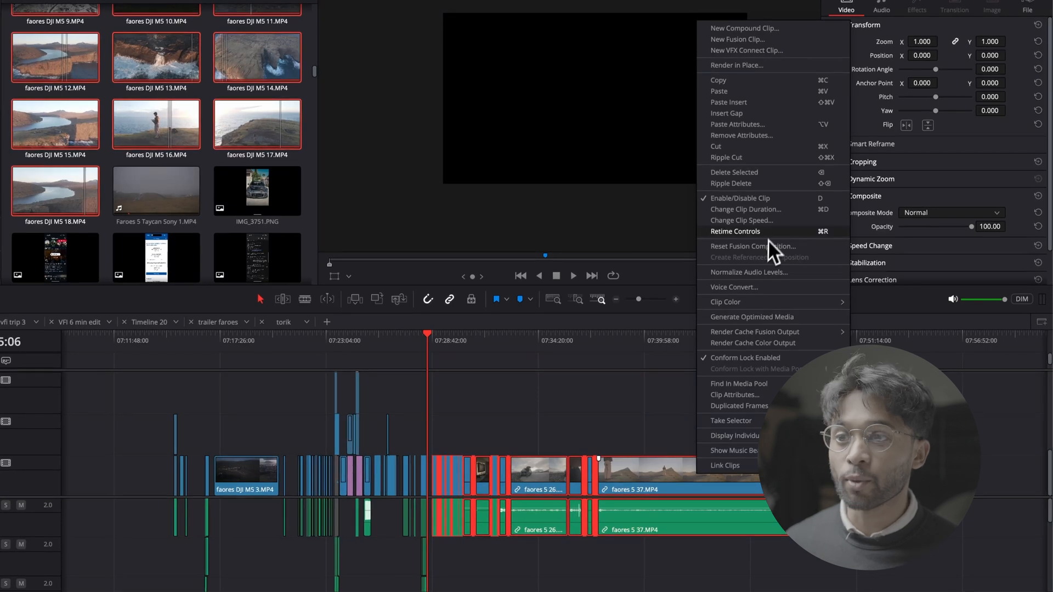
click(773, 213)
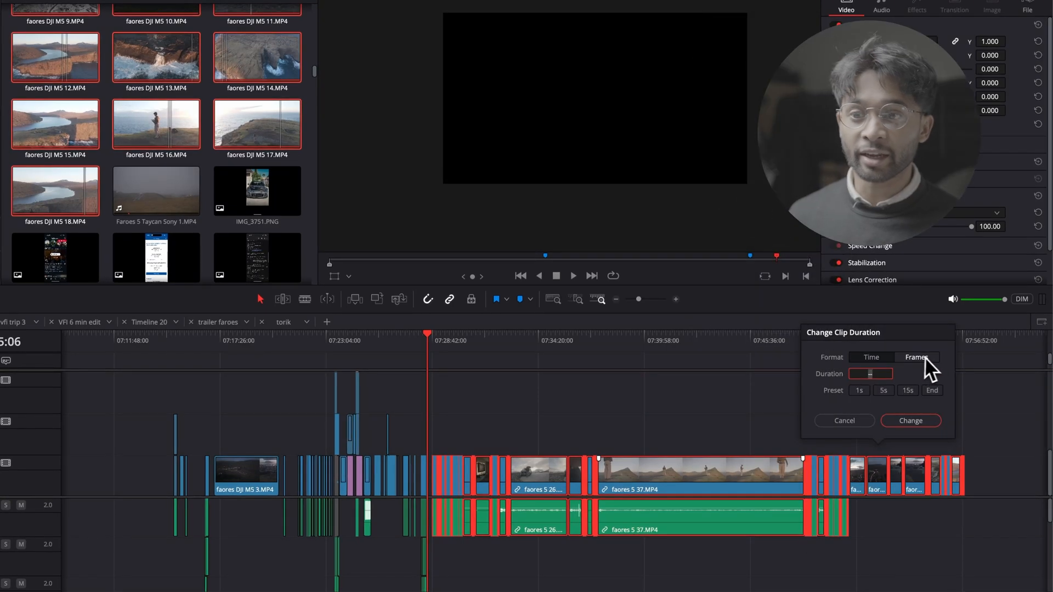
click(926, 357)
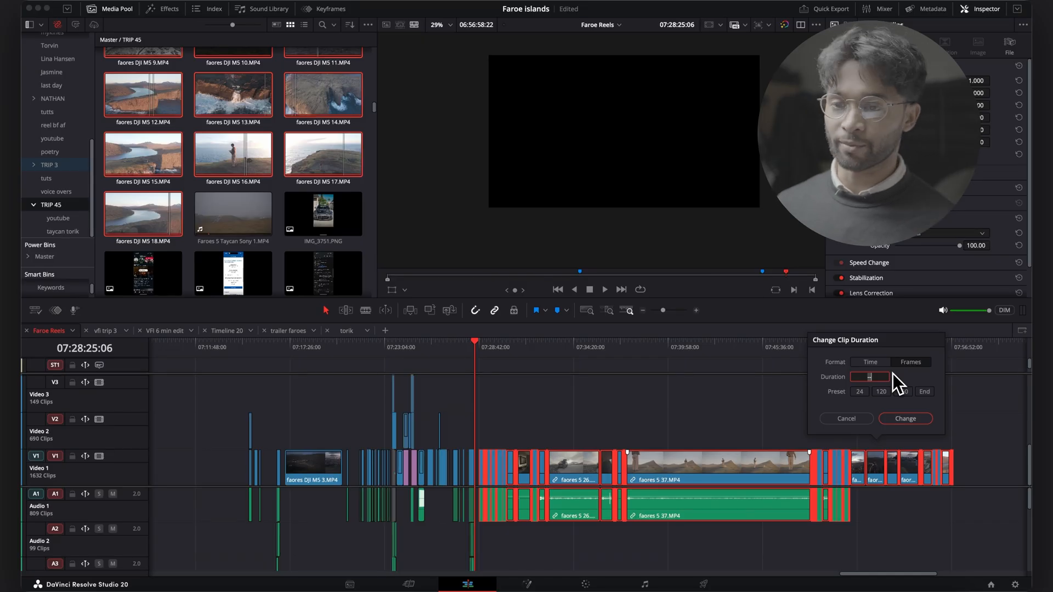
text(2)
click(905, 418)
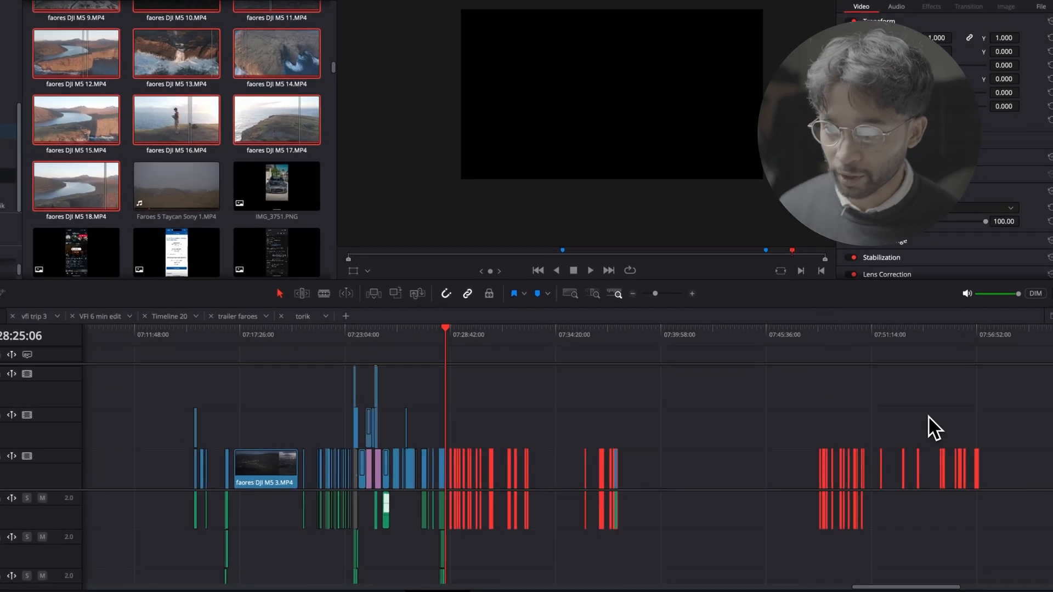
click(754, 436)
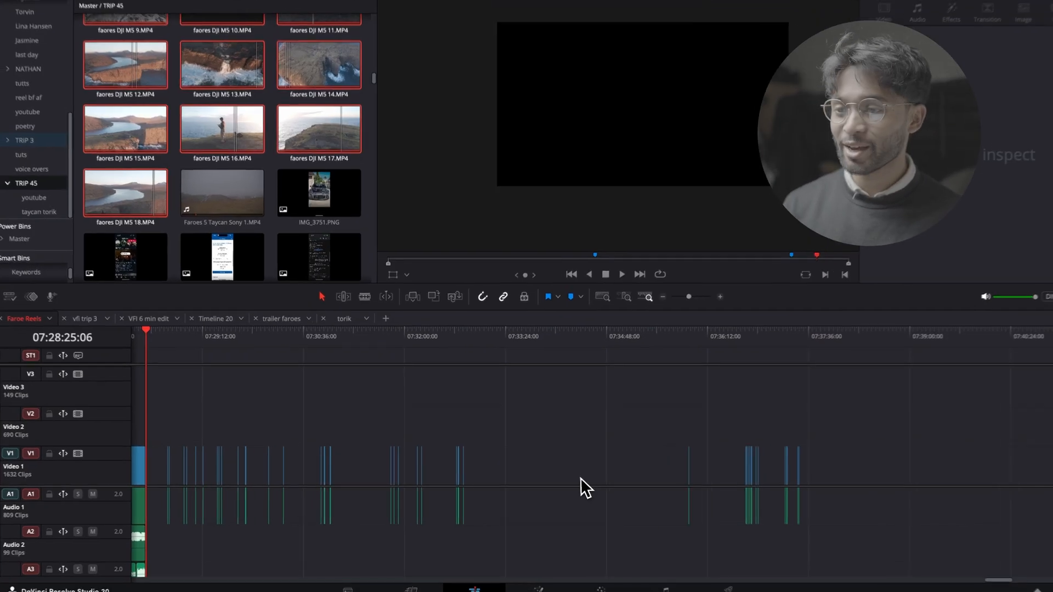
Drag the far-right cluster of short clips left near the others and select all clips after the playhead.
mouse_move(668, 470)
mouse_down()
mouse_move(505, 458)
mouse_move(436, 465)
mouse_up()
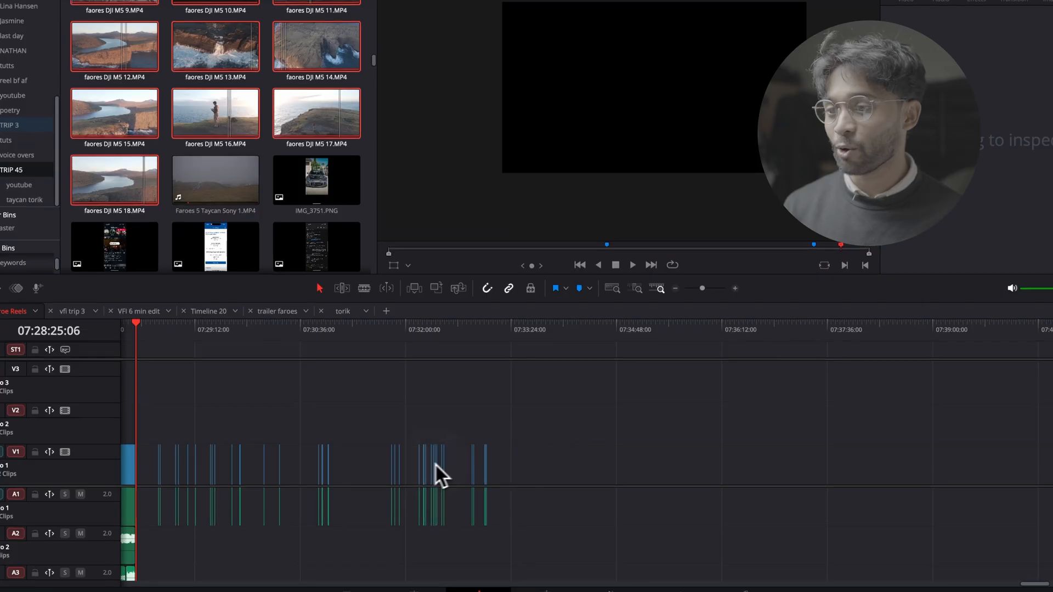
drag(363, 468, 367, 473)
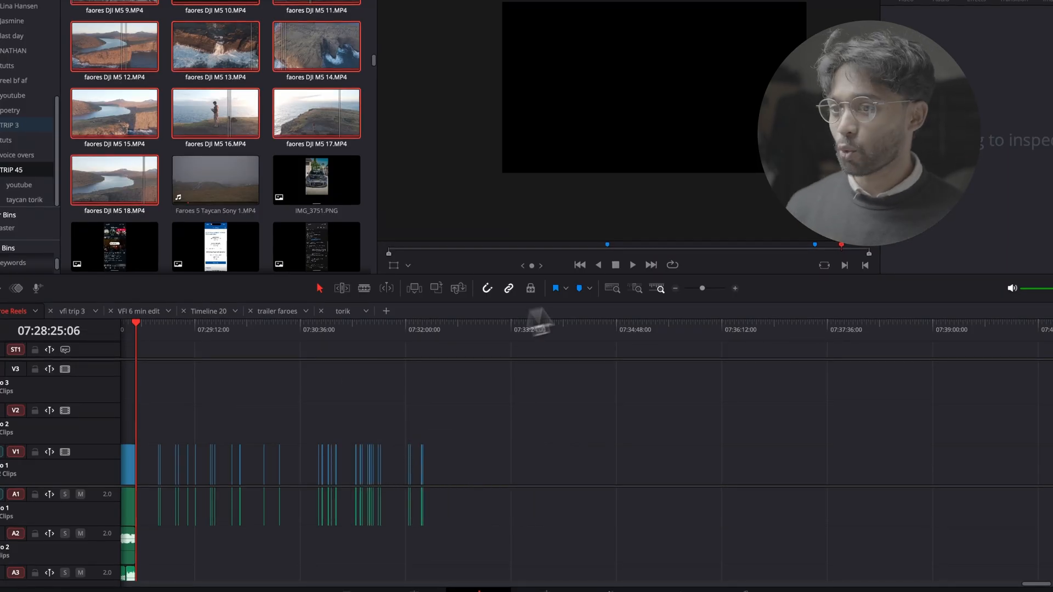
click(674, 291)
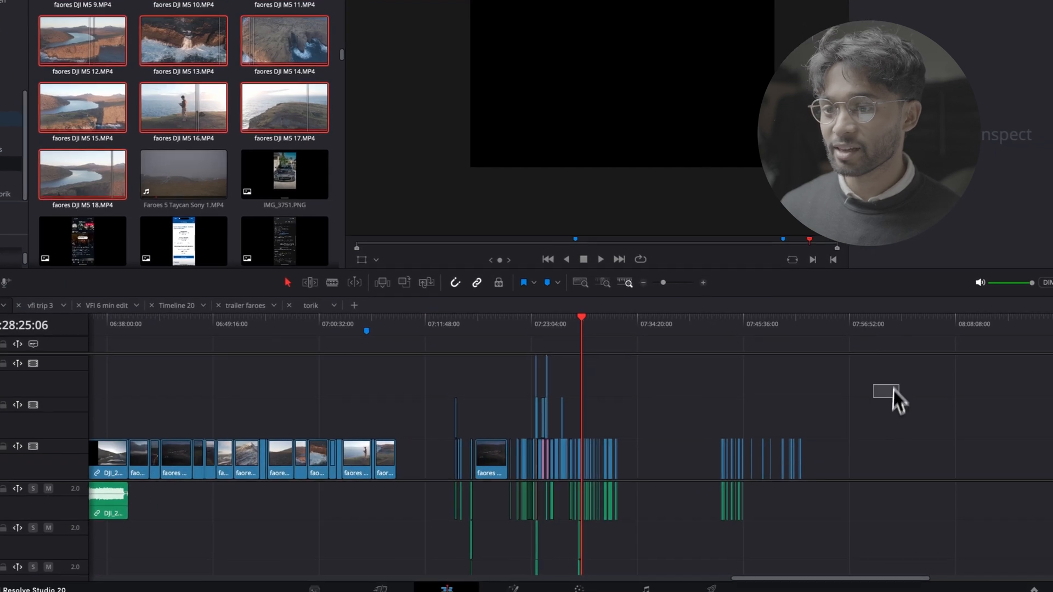
mouse_move(893, 385)
mouse_down()
mouse_move(589, 510)
mouse_move(580, 542)
mouse_up()
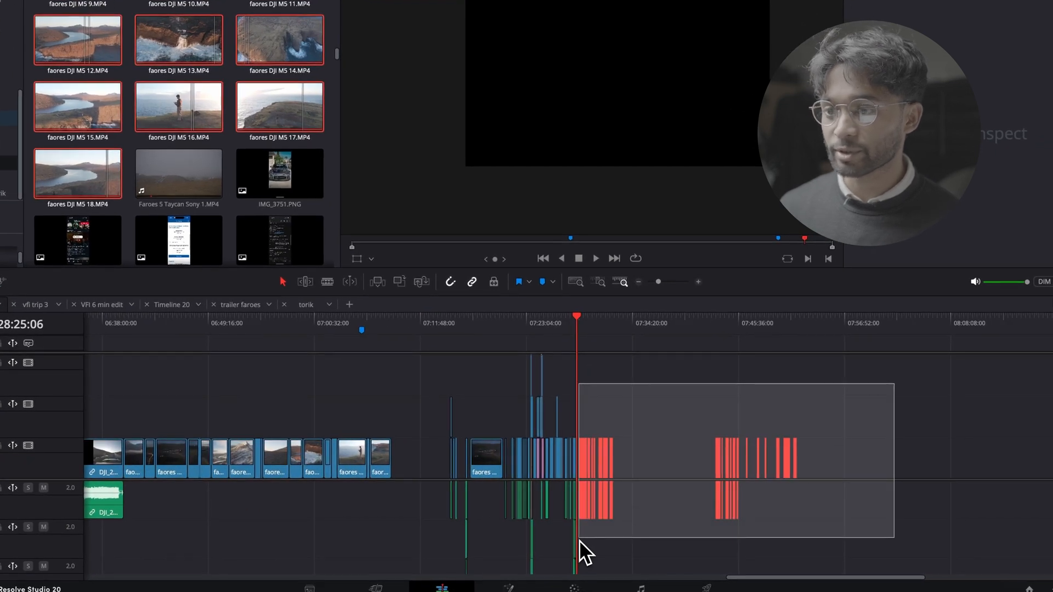
click(699, 282)
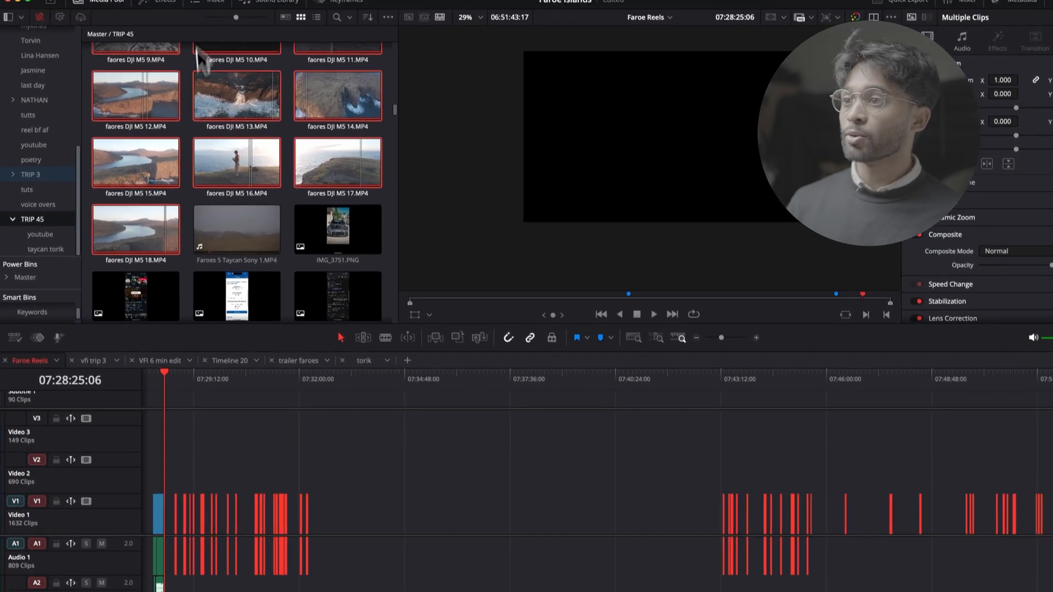
Delete Gaps from the Edit menu so the short flashes play back to back.
click(135, 7)
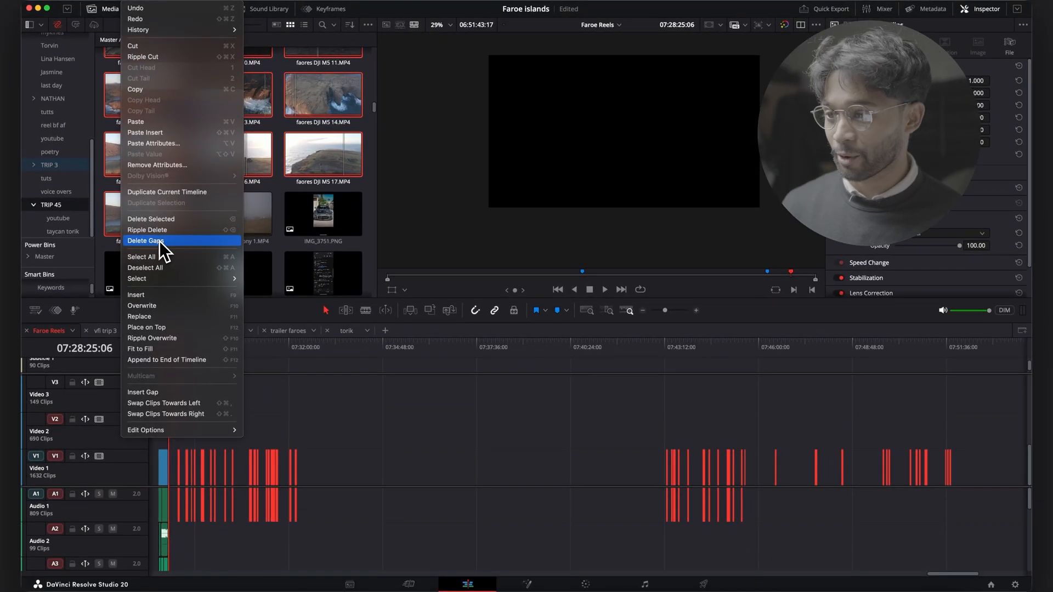
click(160, 241)
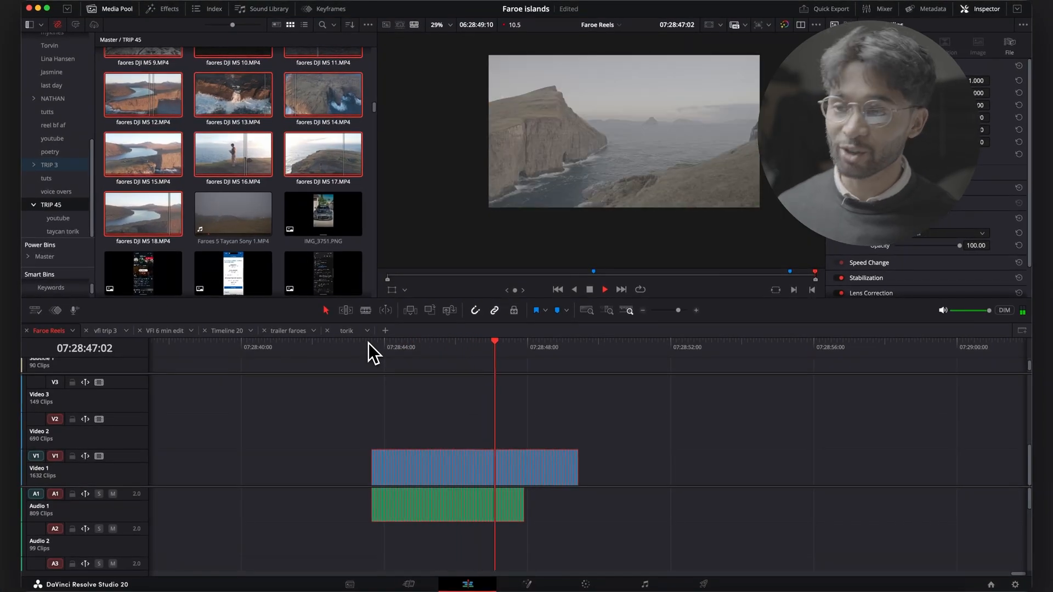
Replay the montage, then on the Color page apply the Digifilm gallery still's grade to the clip.
click(369, 343)
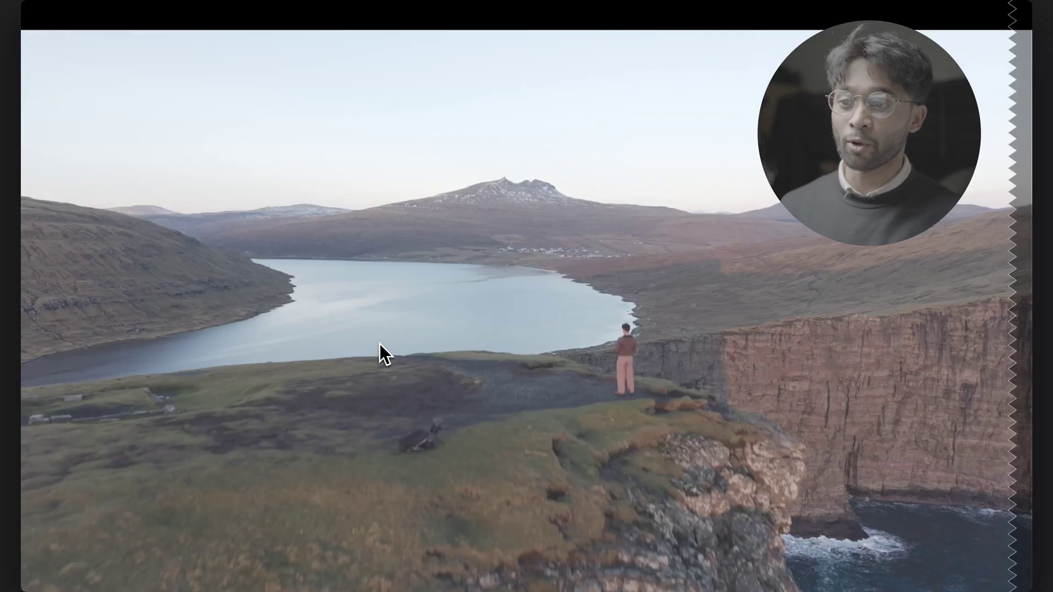
key(Escape)
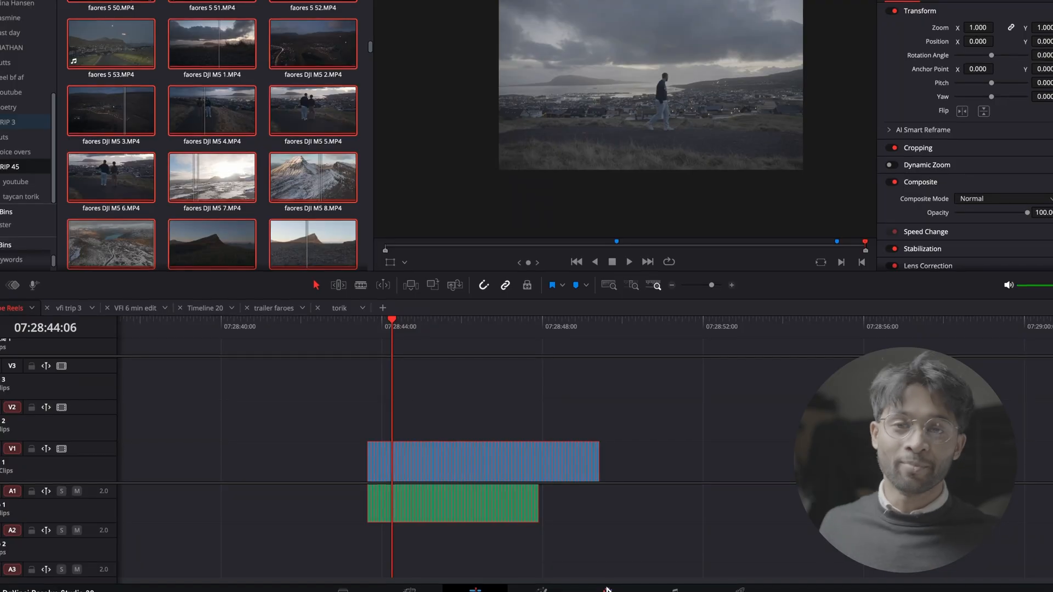
click(608, 589)
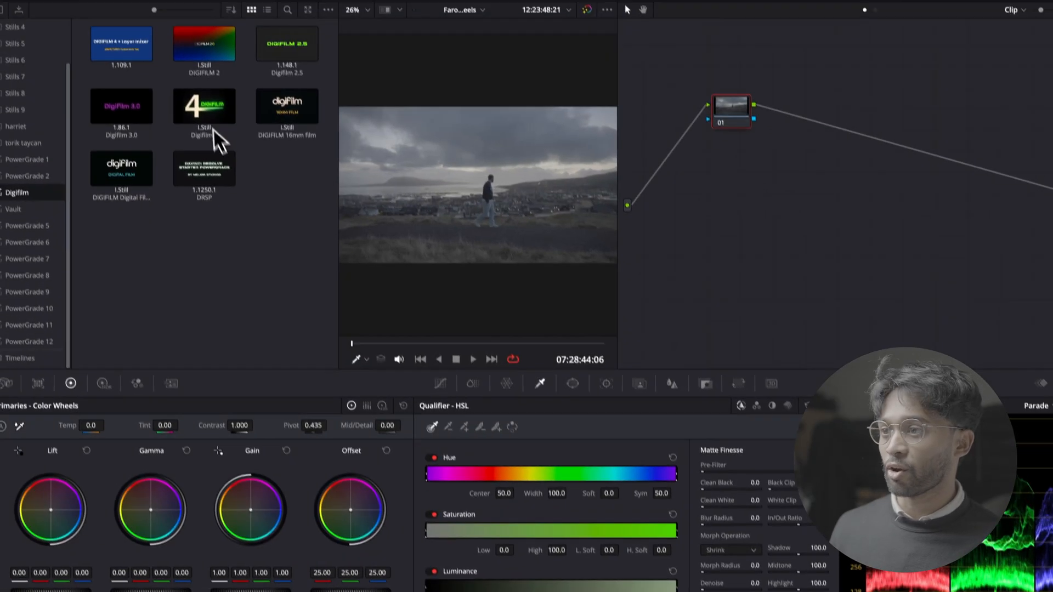
right_click(218, 135)
click(253, 157)
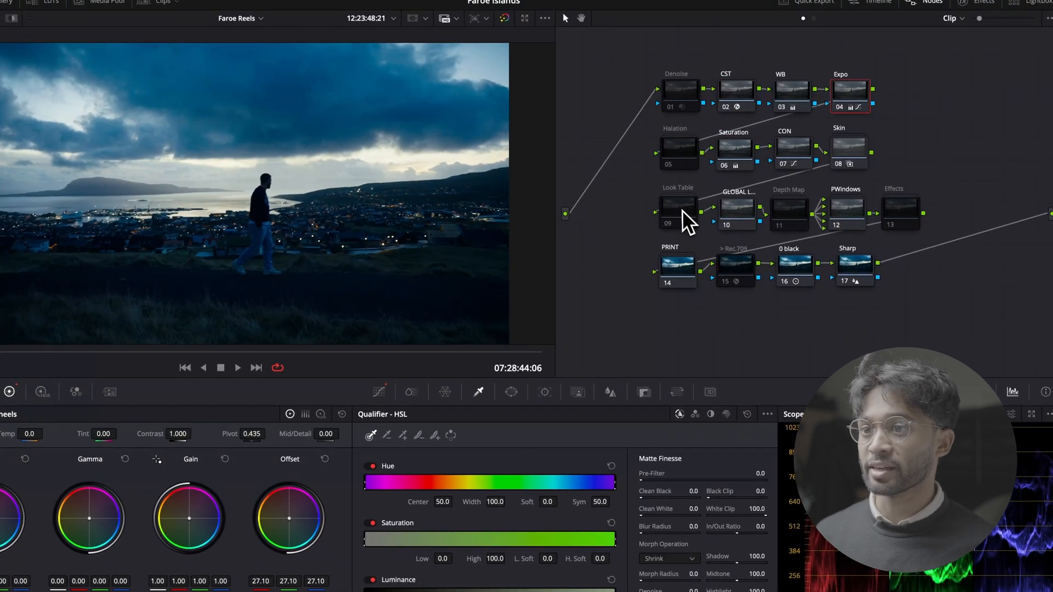
Inside the Look Table compound node enable the Sunrise look, then return to the main node tree.
right_click(681, 212)
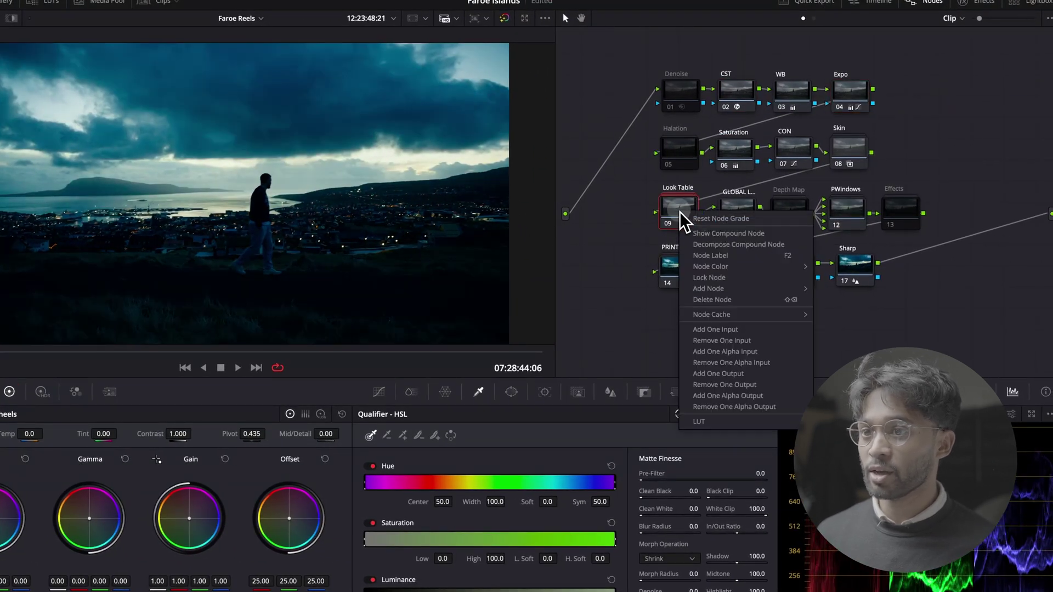
click(746, 236)
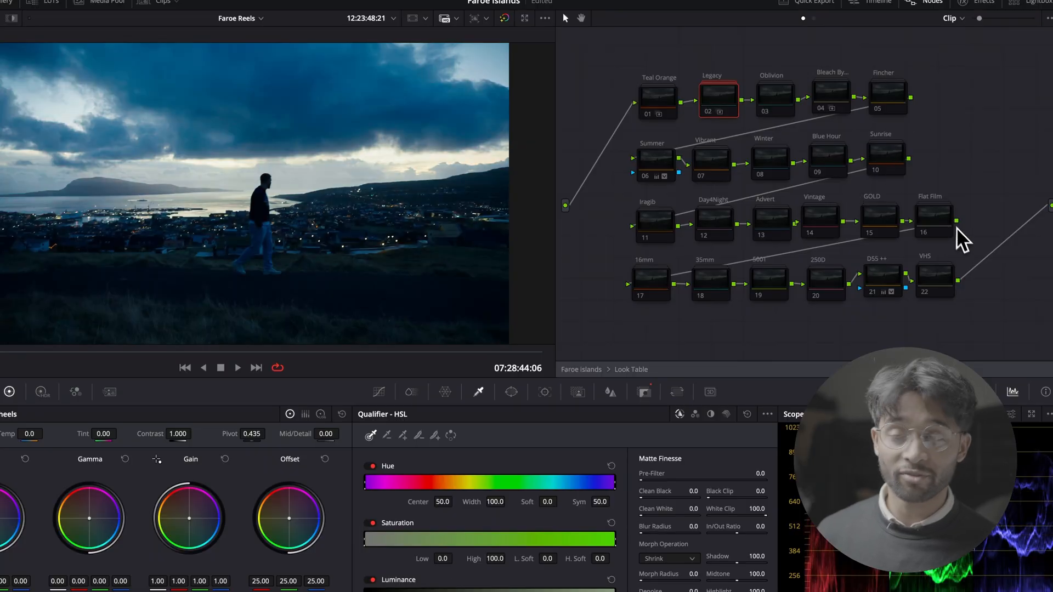
click(888, 159)
click(636, 368)
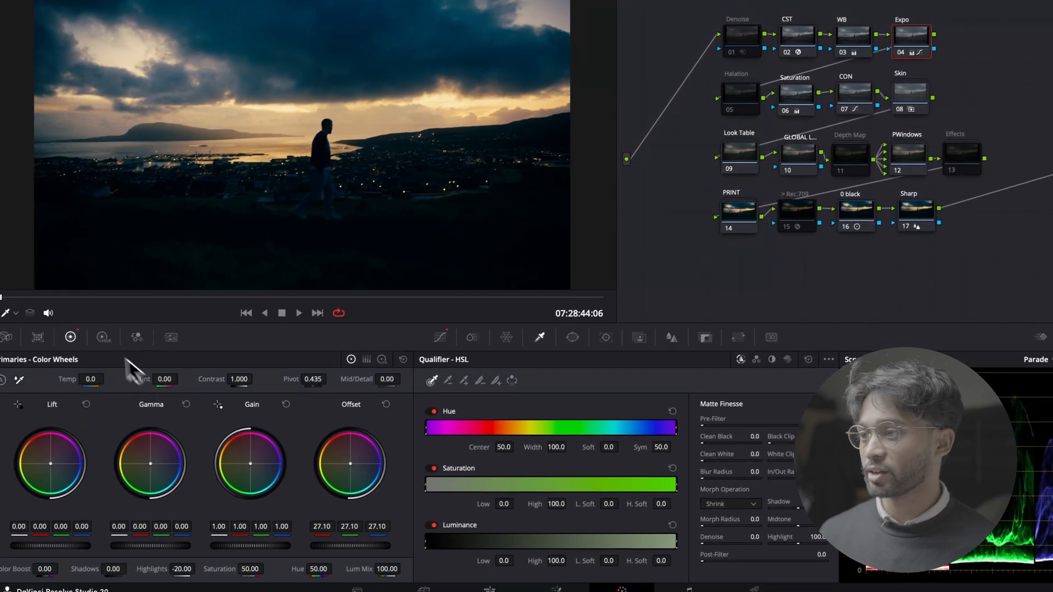
Raise Global Exp on the HDR wheels, then warm the GLOBAL node's Gain and Offset on the primary wheels.
click(109, 392)
key(ctrl+d)
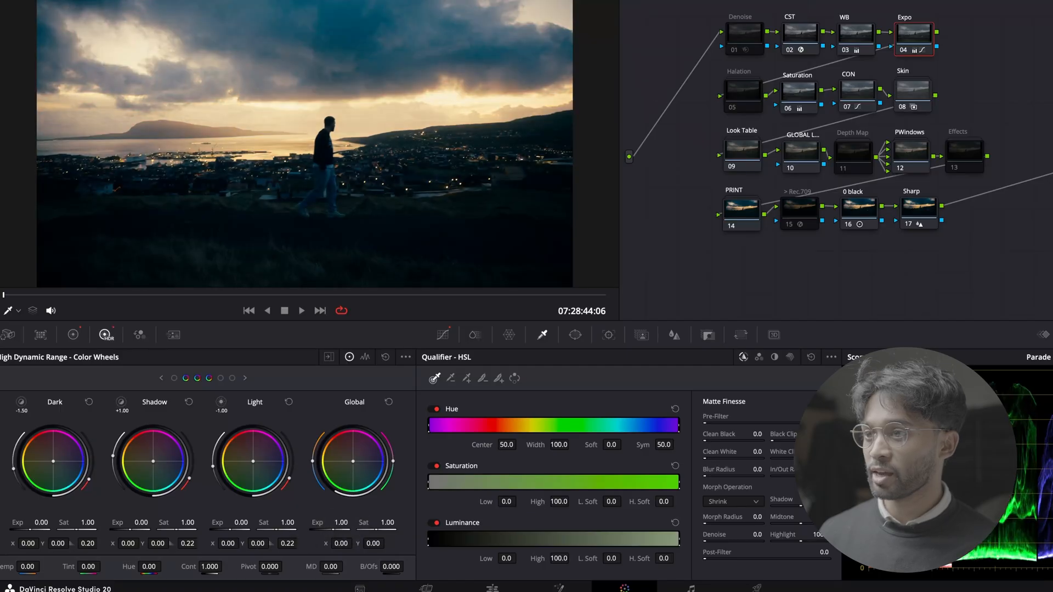
key(ctrl+d)
key(ctrl+d)
key(ctrl+d)
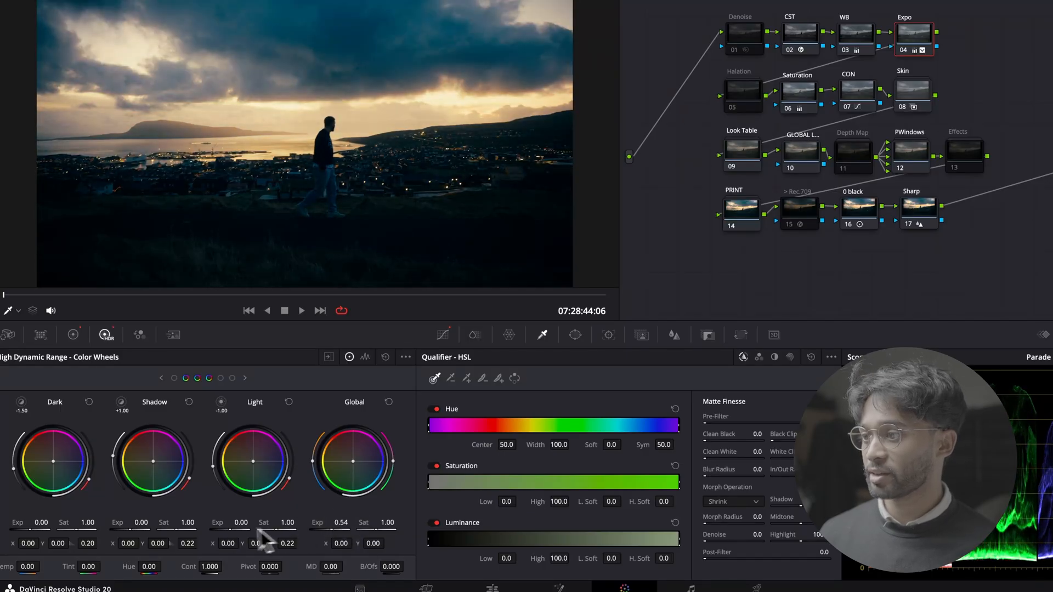
key(ctrl+d)
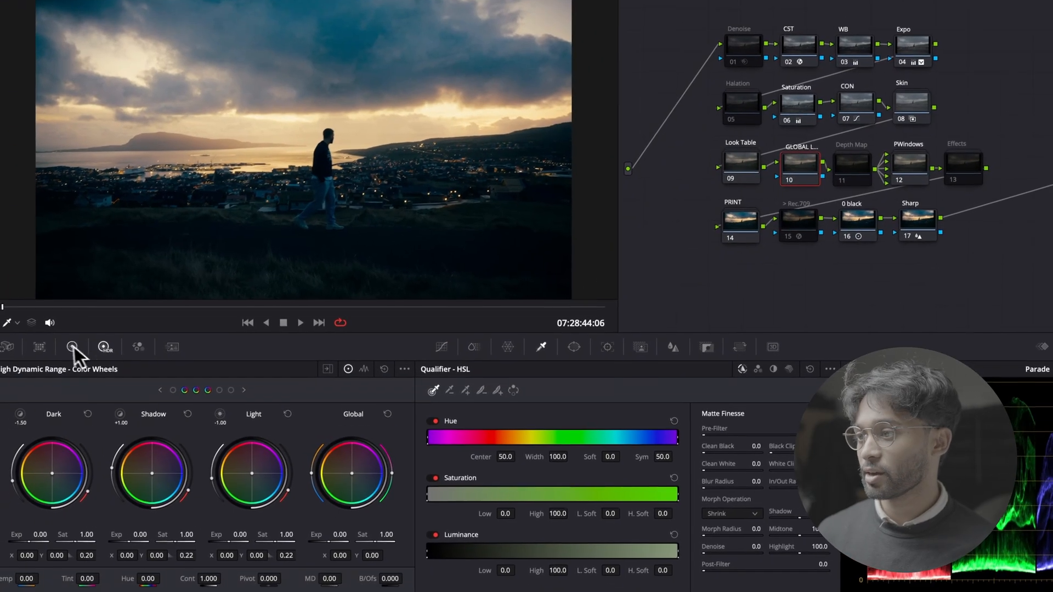
click(73, 347)
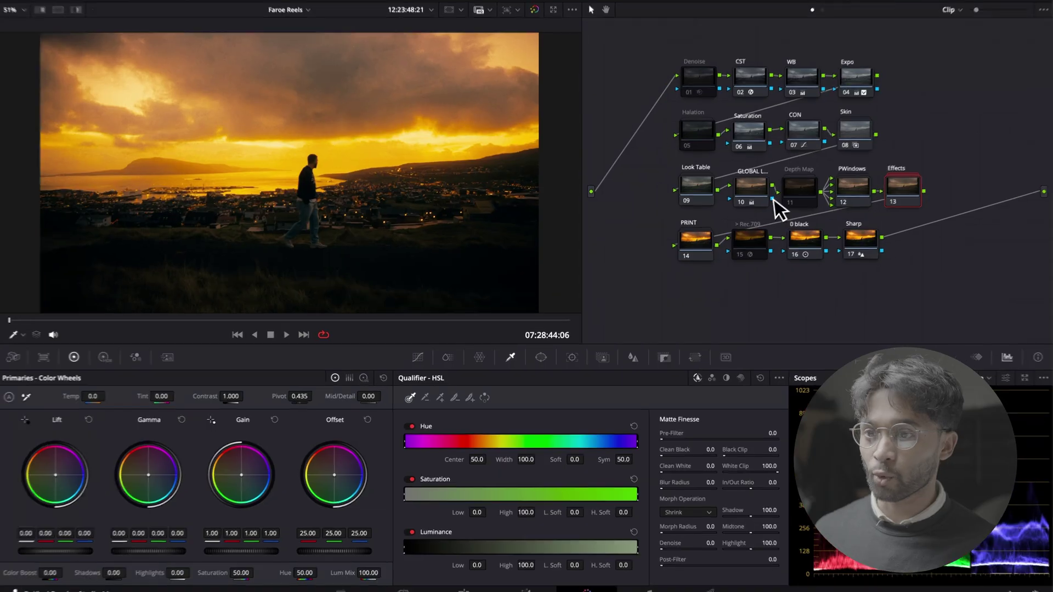
click(742, 195)
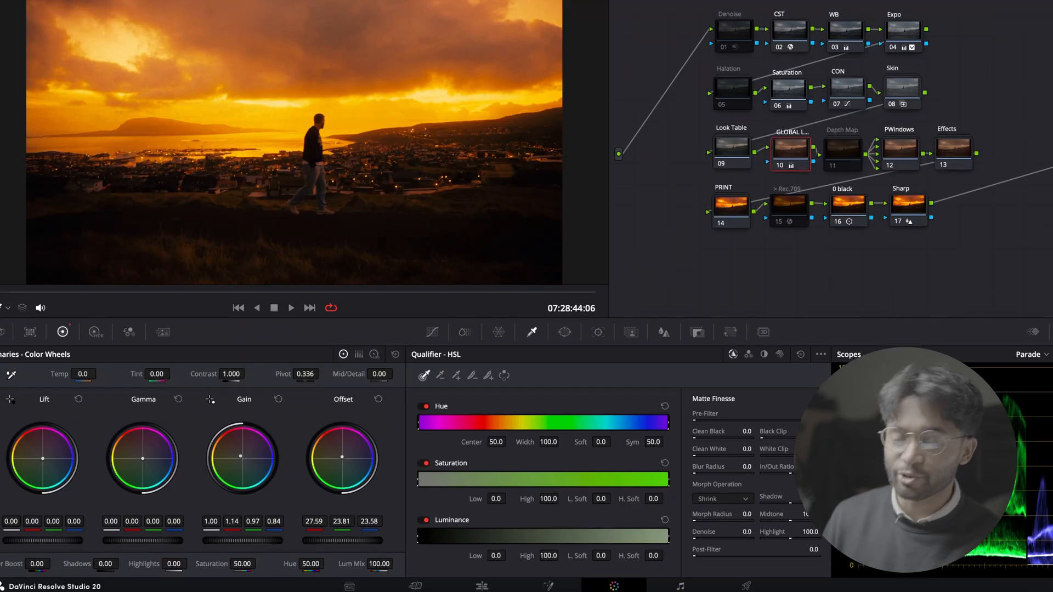
Select the remaining montage clips and apply the sunset shot's grade, replacing their existing grades.
click(482, 585)
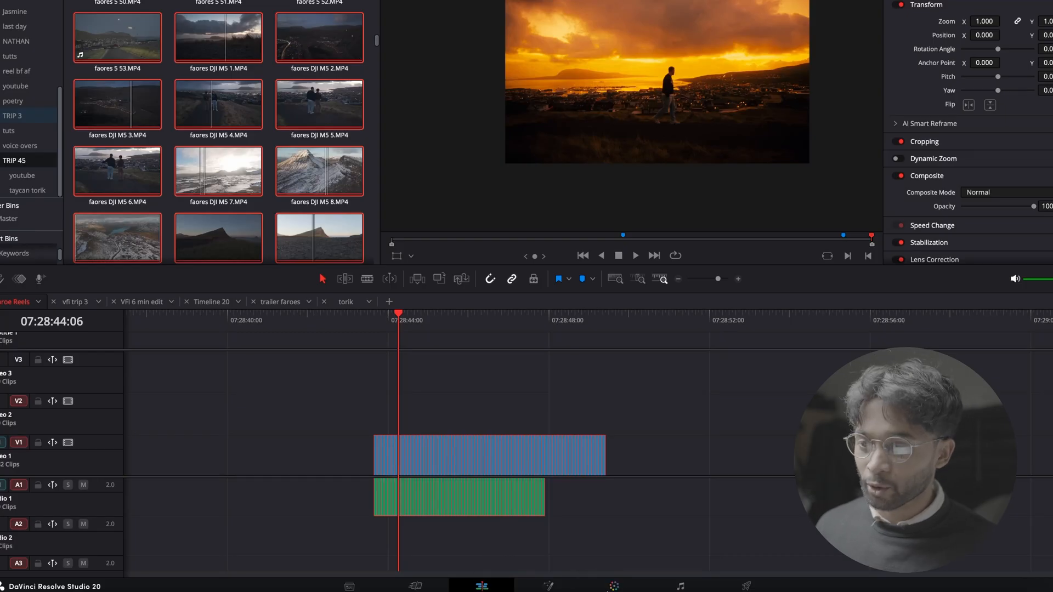
click(613, 586)
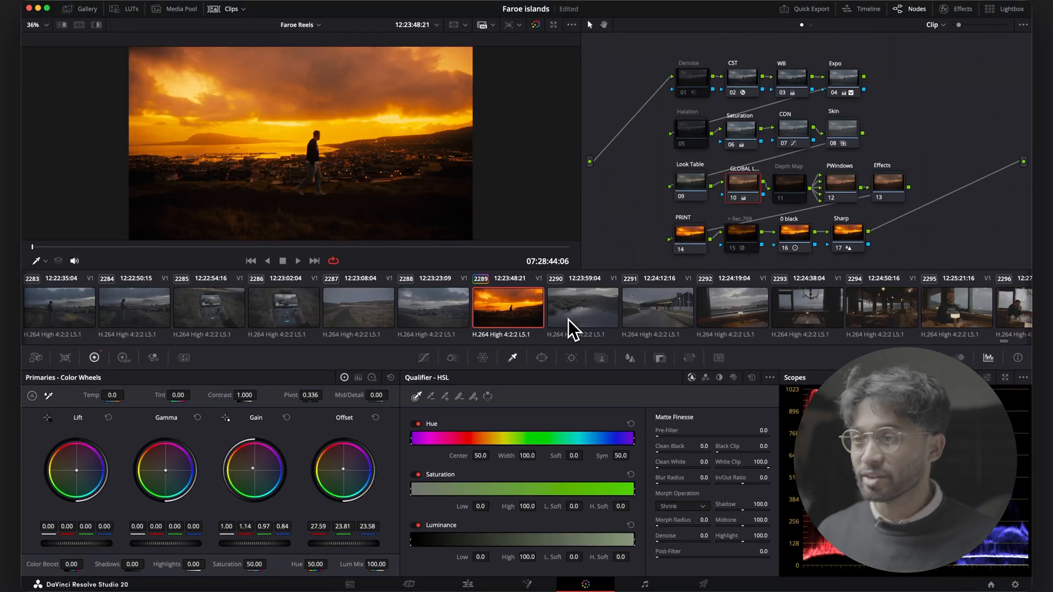
click(575, 320)
scroll(553, 329, down, 5)
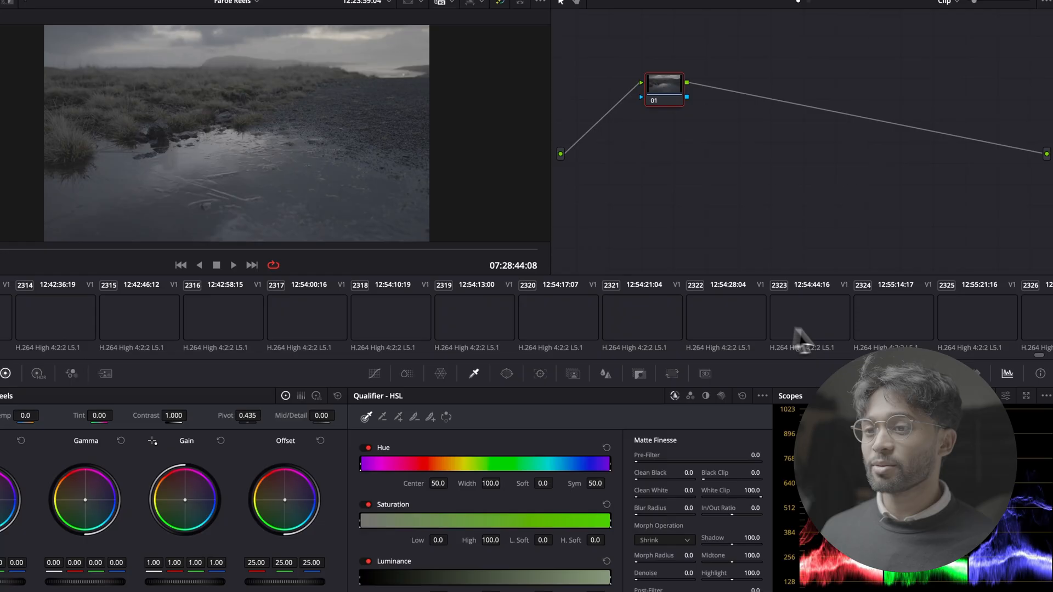
scroll(905, 329, down, 10)
scroll(905, 329, up, 10)
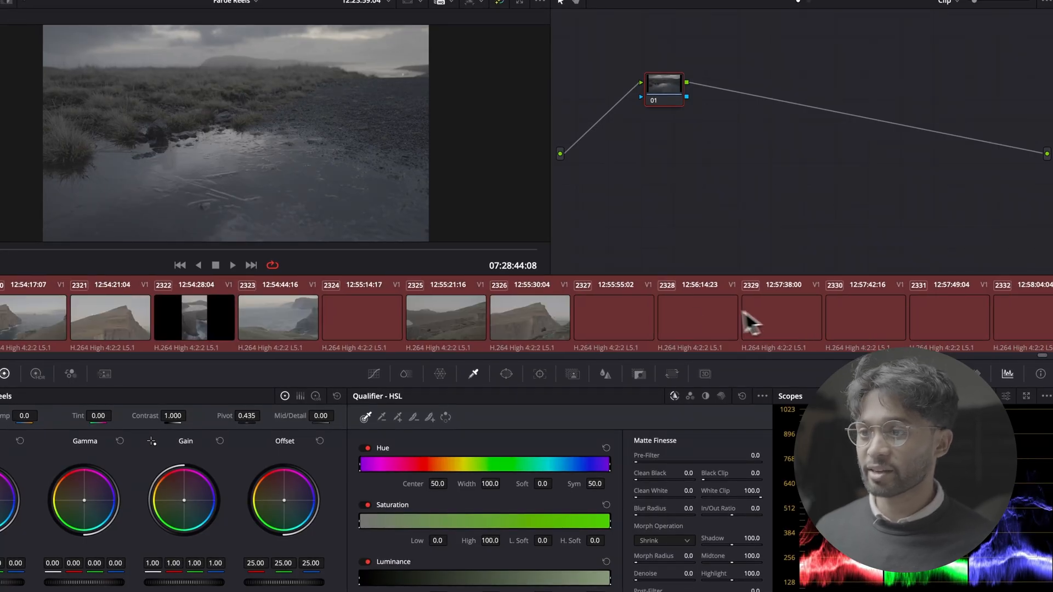
scroll(740, 321, up, 5)
right_click(539, 319)
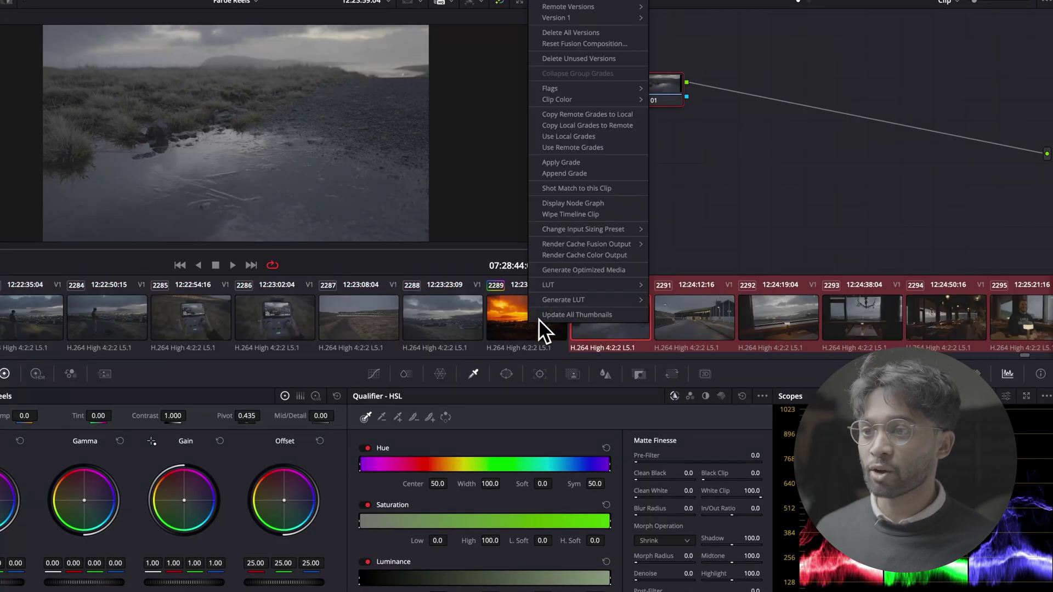
click(567, 164)
click(581, 365)
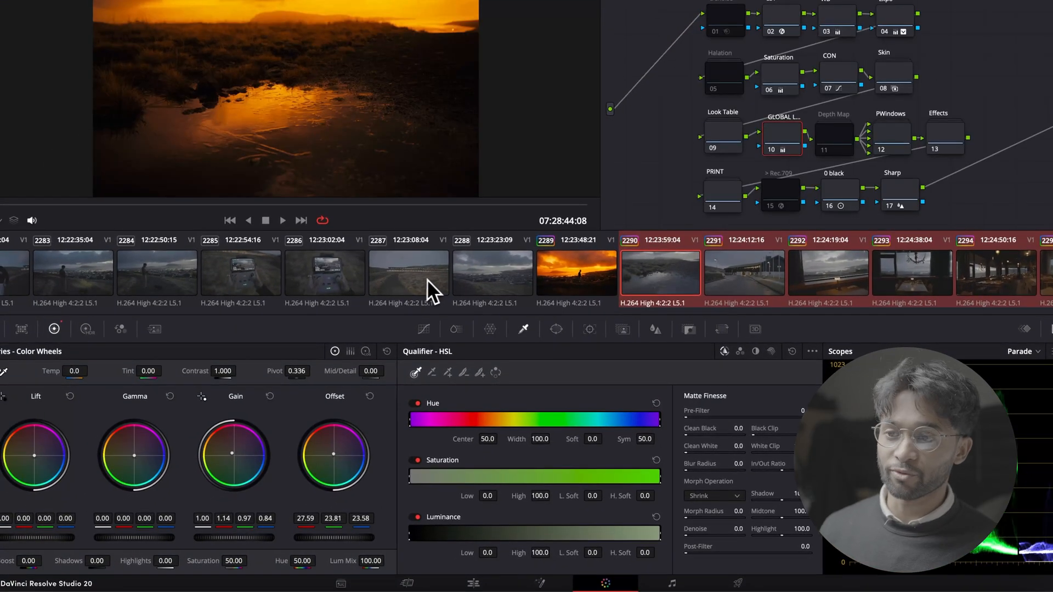
Play the graded montage on the edit timeline and stop playback.
click(477, 585)
key(space)
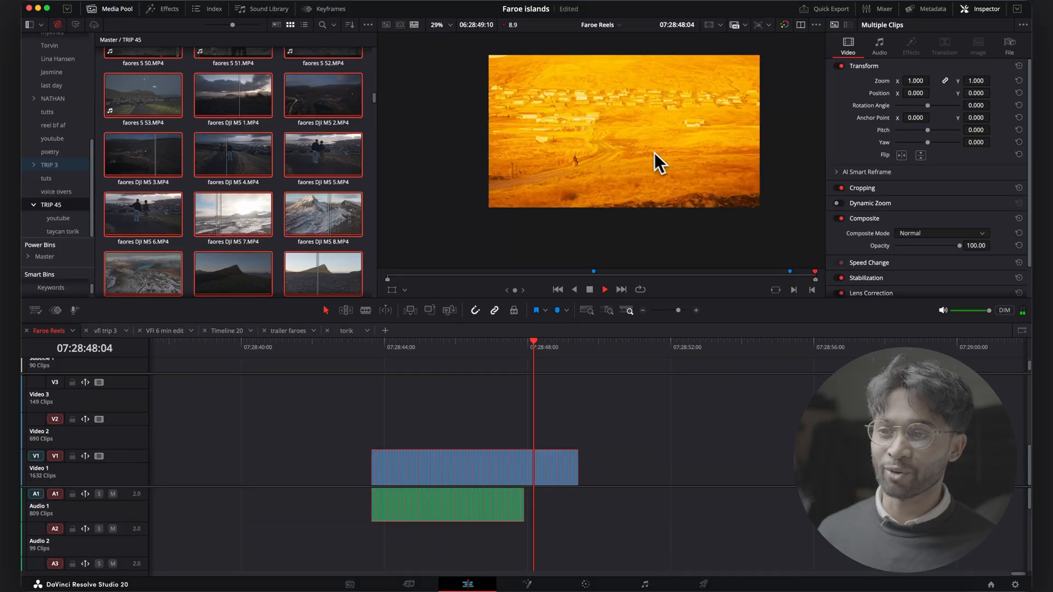
key(space)
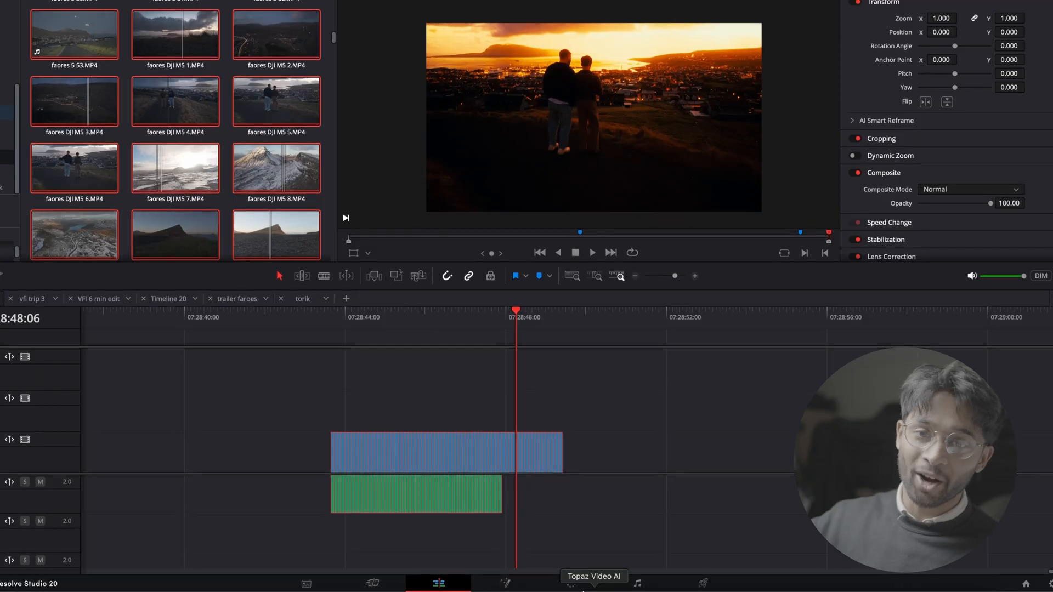
Check the timeline-wide node graph, then review the orange village and sunset silhouette clips.
click(582, 585)
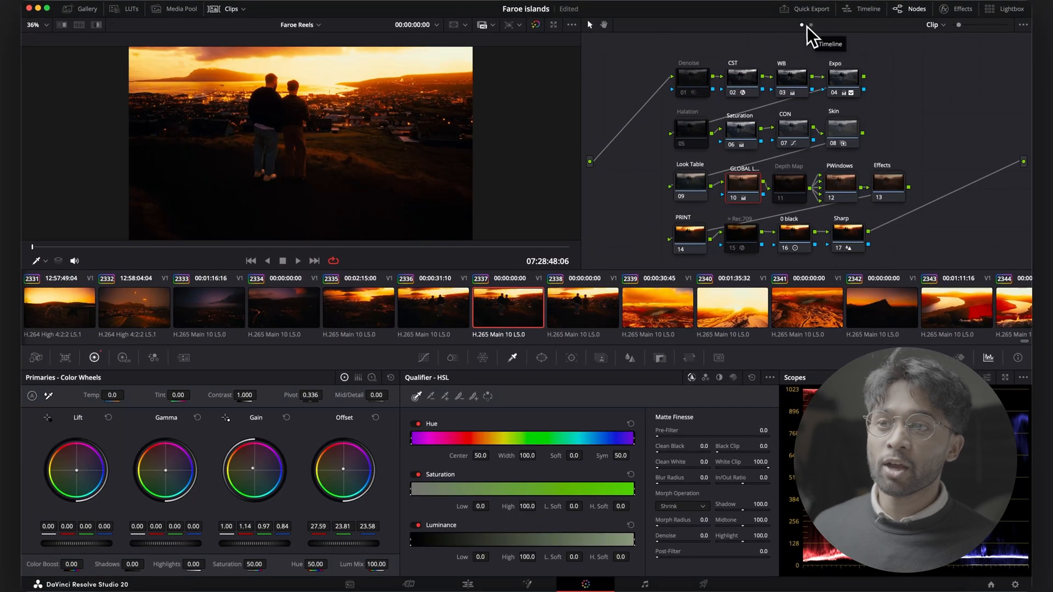
click(809, 35)
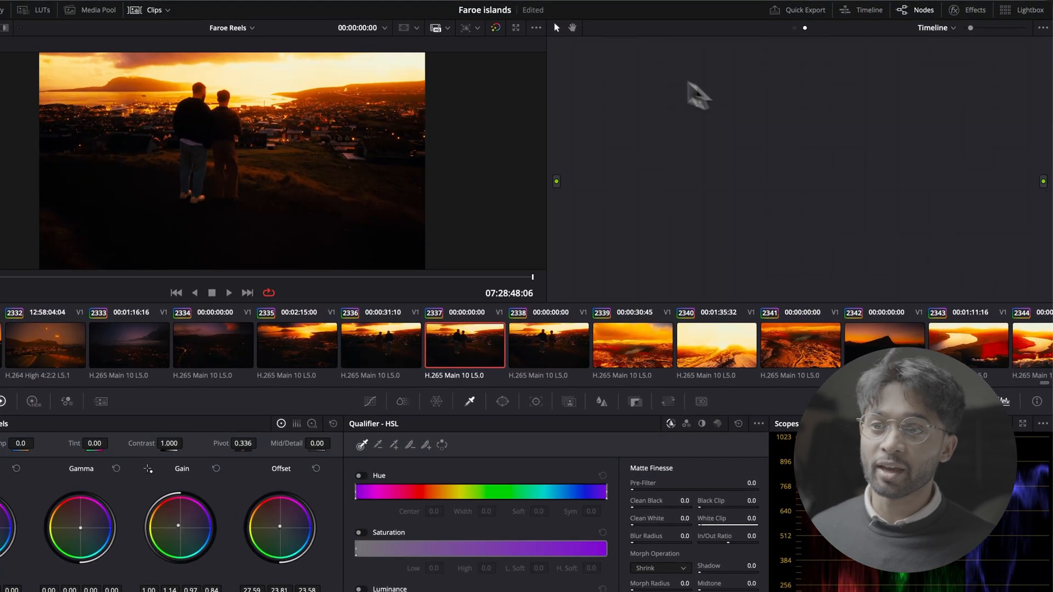
click(797, 32)
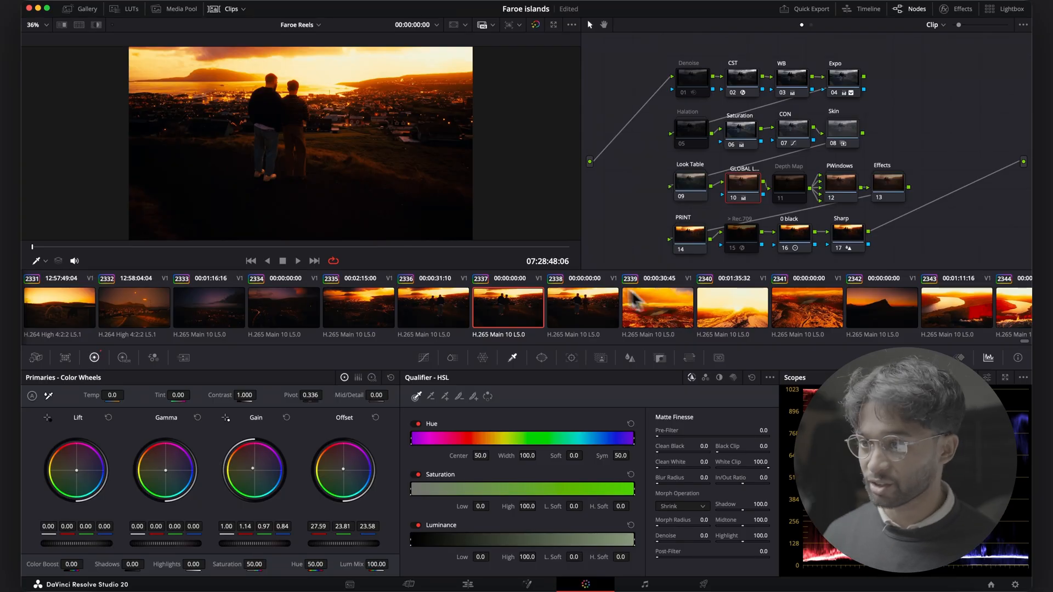
scroll(575, 312, up, 5)
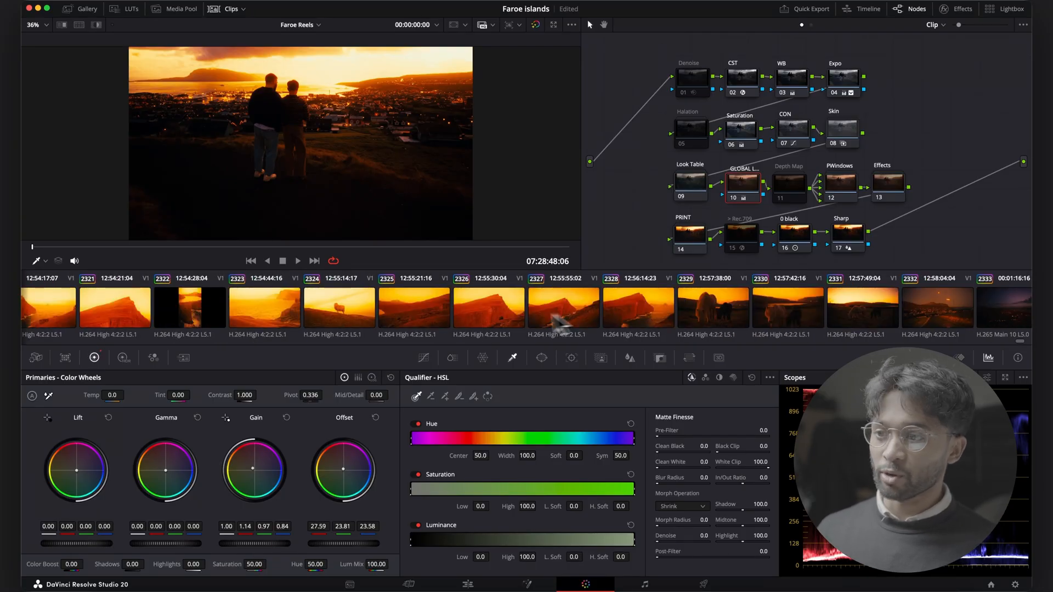
scroll(527, 313, up, 4)
scroll(518, 308, up, 4)
scroll(515, 304, up, 4)
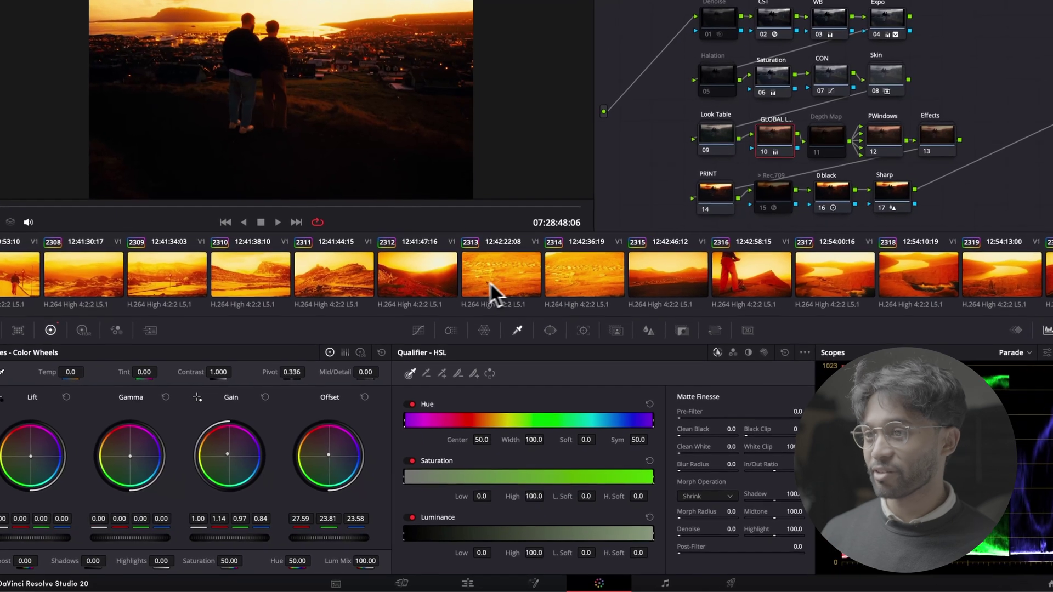
click(489, 282)
scroll(456, 281, up, 4)
scroll(494, 288, up, 4)
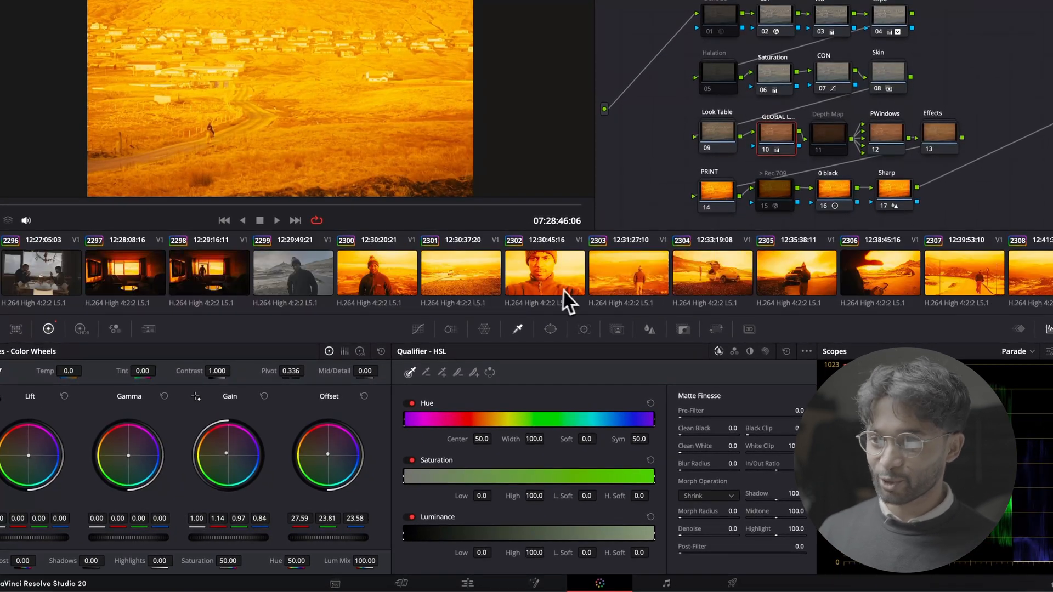
scroll(568, 300, up, 4)
scroll(453, 296, up, 4)
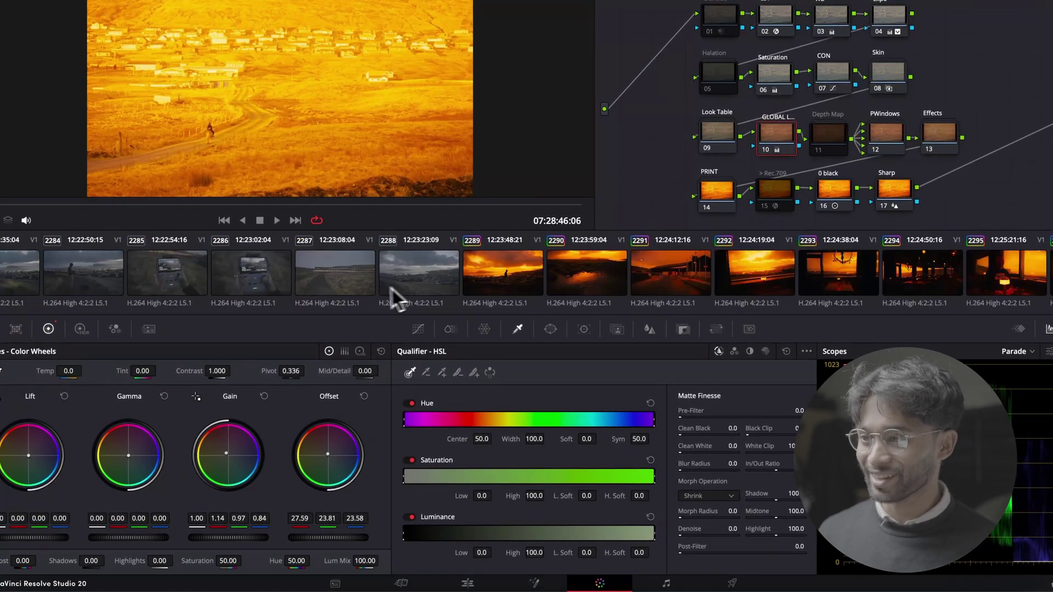
click(510, 283)
Return to the edit timeline showing the graded walker-silhouette clip.
click(467, 583)
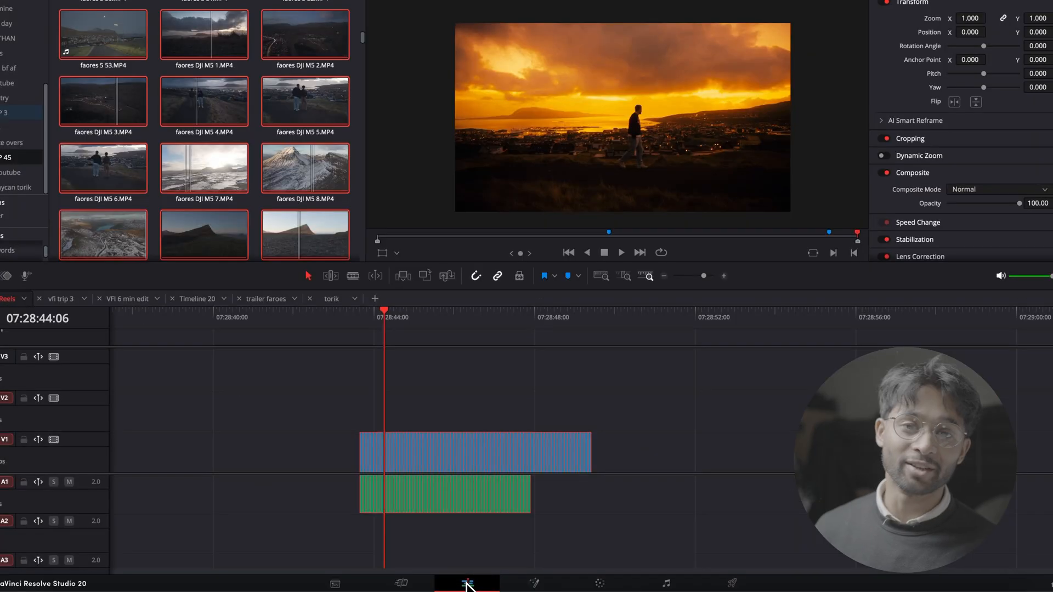